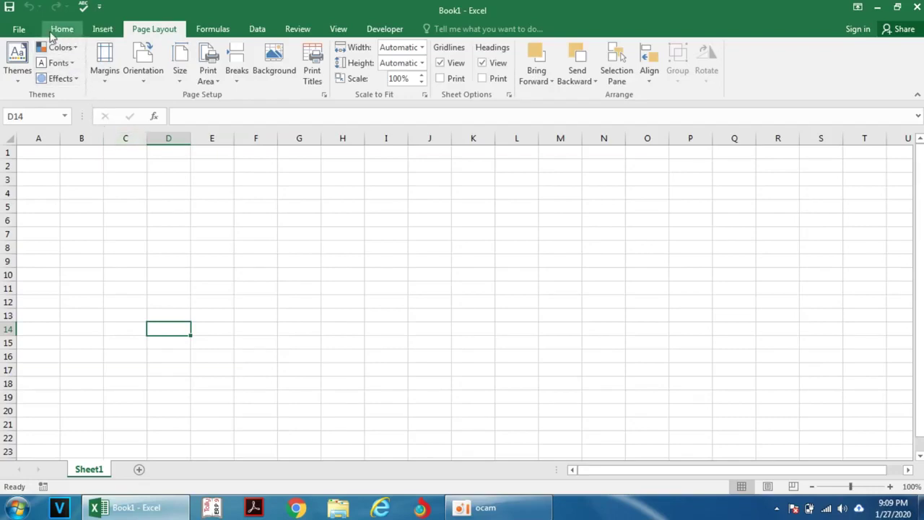
Examine the ribbon's Home, Insert, Page Layout, Formulas, Data, Review, View and Developer command sets in order
{"action": "left_click", "coordinate": [63, 32]}
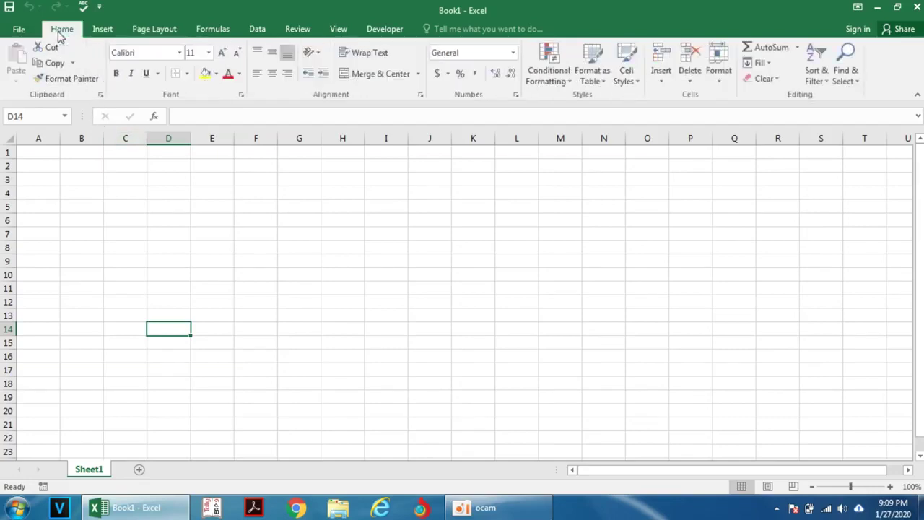
{"action": "left_click", "coordinate": [99, 32]}
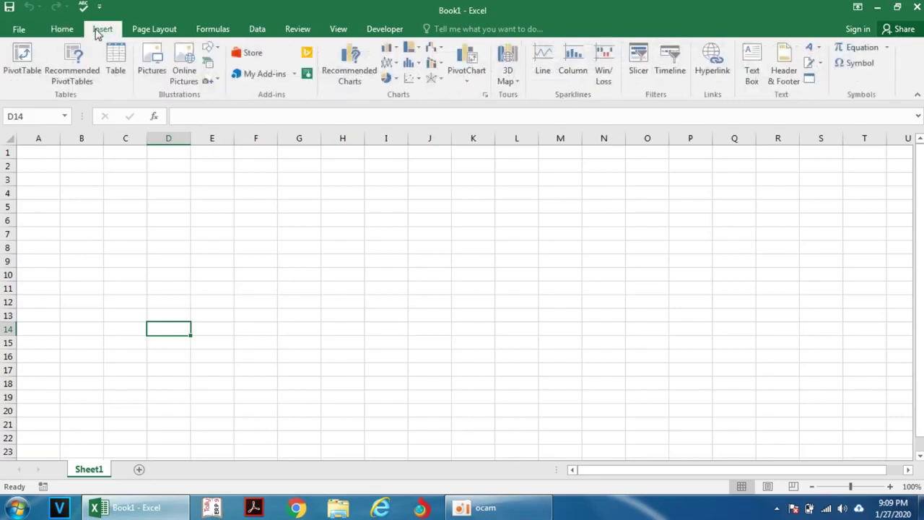
{"action": "left_click", "coordinate": [155, 33]}
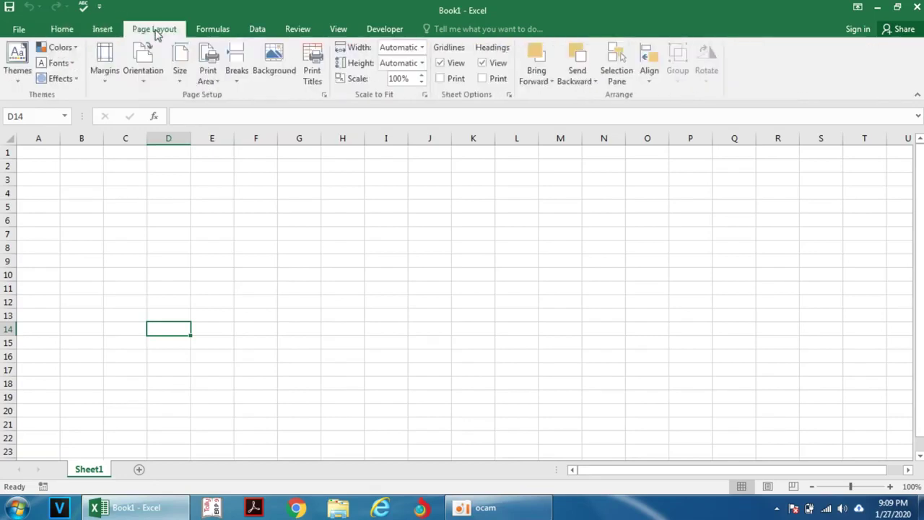
{"action": "left_click", "coordinate": [209, 32]}
{"action": "left_click", "coordinate": [256, 30]}
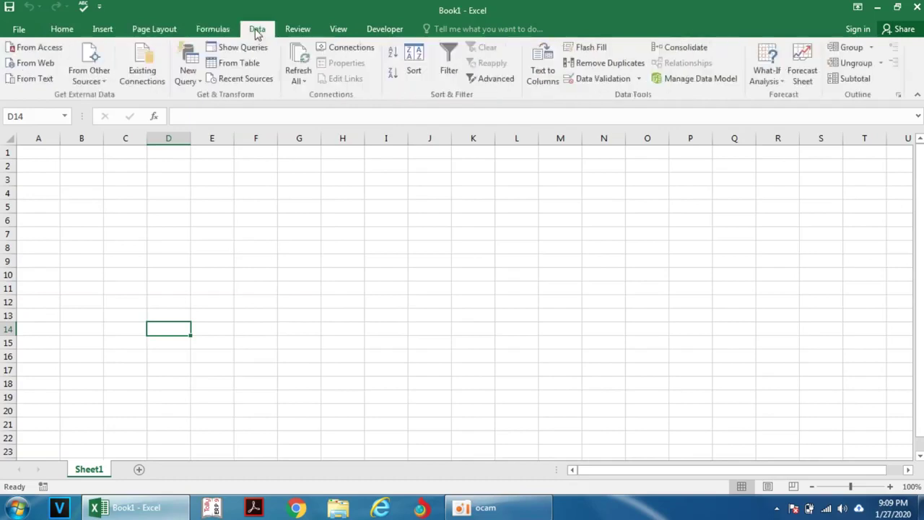
{"action": "left_click", "coordinate": [306, 30]}
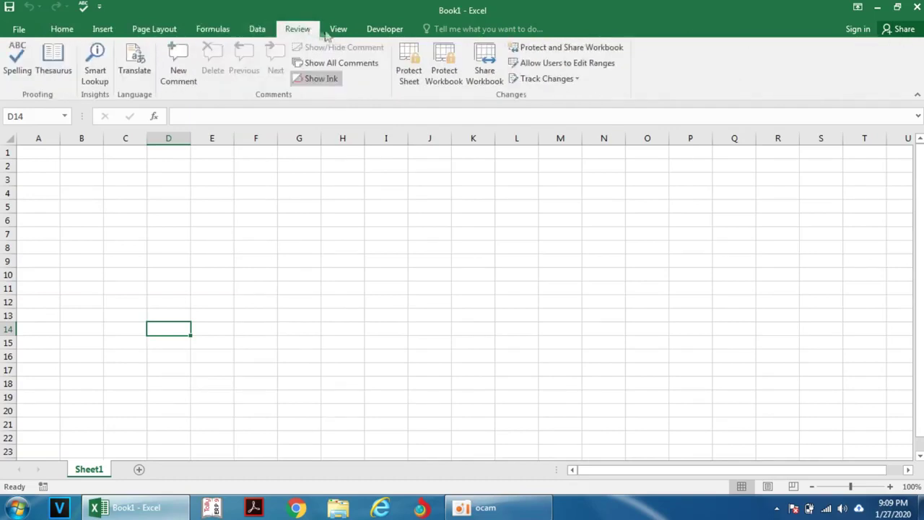
{"action": "left_click", "coordinate": [333, 31]}
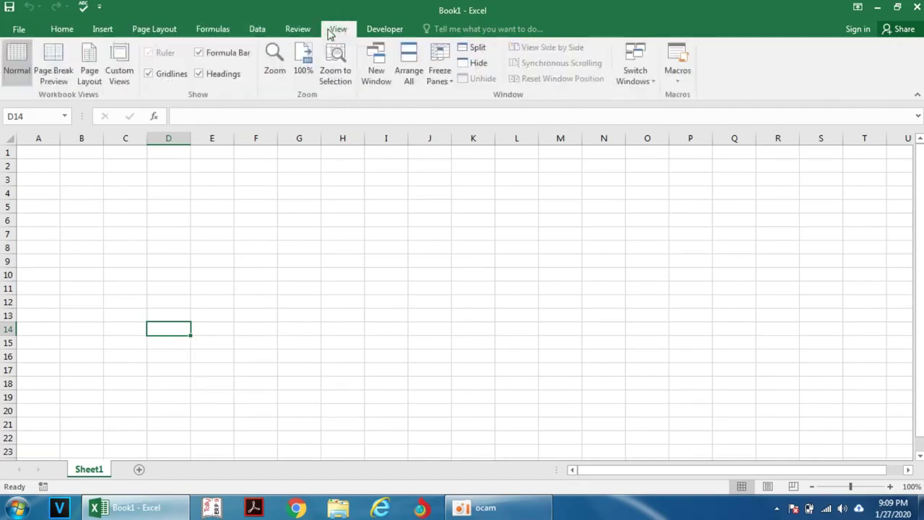
{"action": "left_click", "coordinate": [377, 31]}
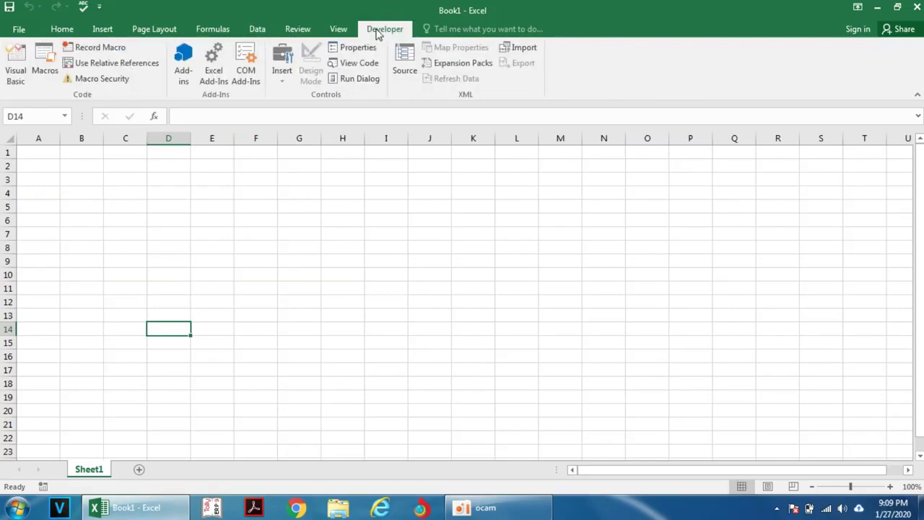
Review the command groups of Home, Insert and Page Layout again, ending on Home
{"action": "left_click", "coordinate": [62, 31]}
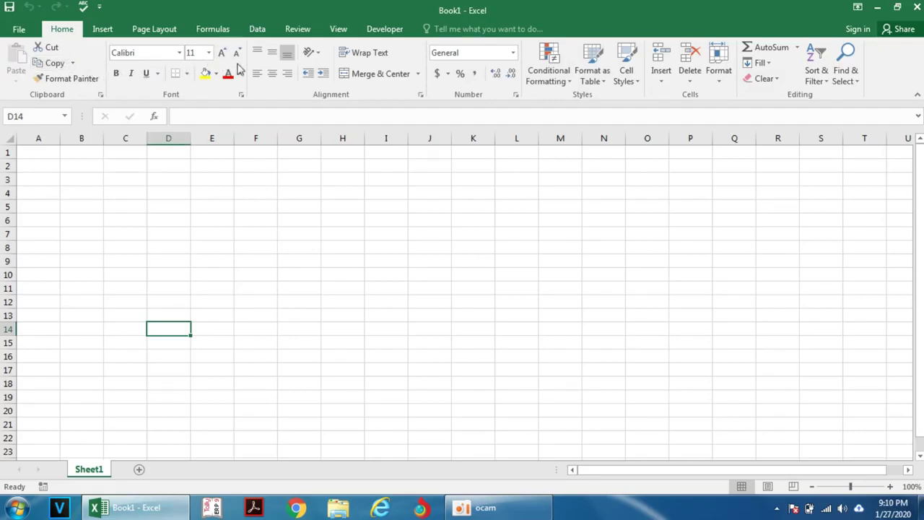
{"action": "left_click", "coordinate": [95, 31]}
{"action": "left_click", "coordinate": [139, 32]}
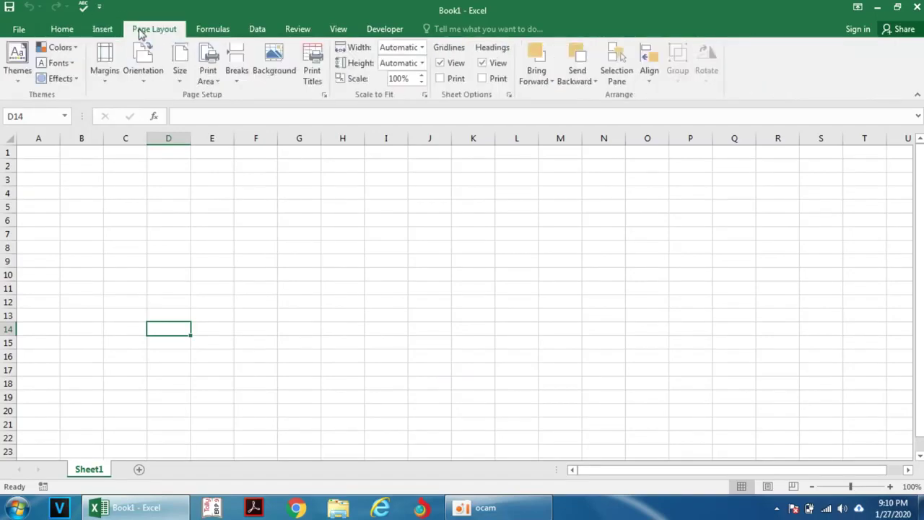
{"action": "left_click", "coordinate": [72, 33]}
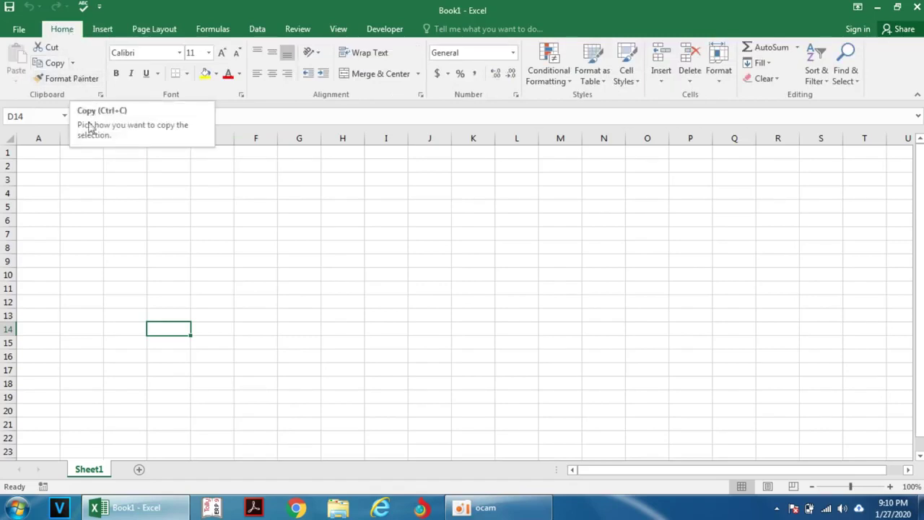
Examine how cell B3's address relates to column B and row 3, ending on cell F4
{"action": "left_click", "coordinate": [74, 174]}
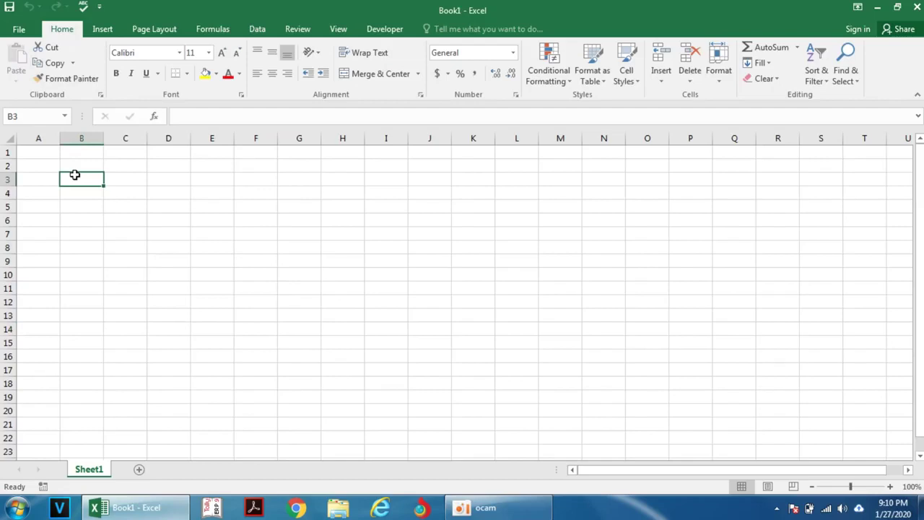
{"action": "left_click", "coordinate": [26, 118]}
{"action": "left_click", "coordinate": [81, 137]}
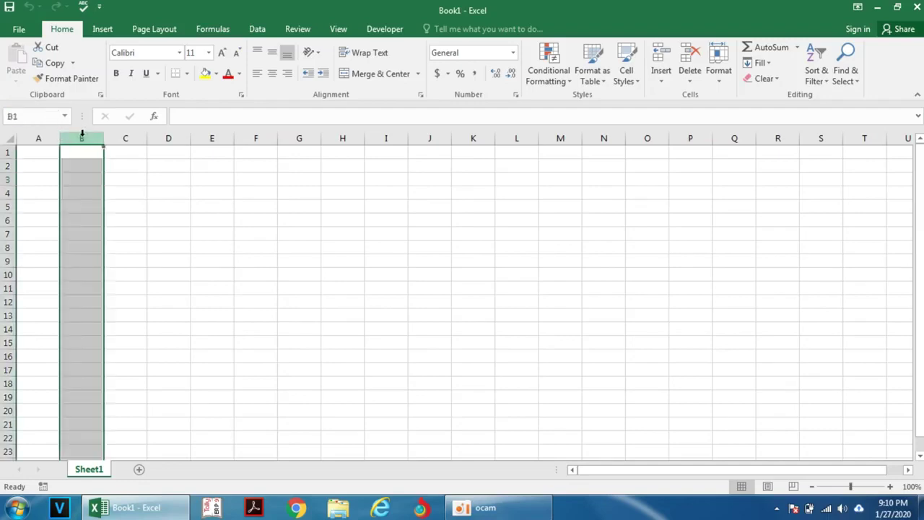
{"action": "left_click", "coordinate": [20, 178]}
{"action": "left_click", "coordinate": [88, 178]}
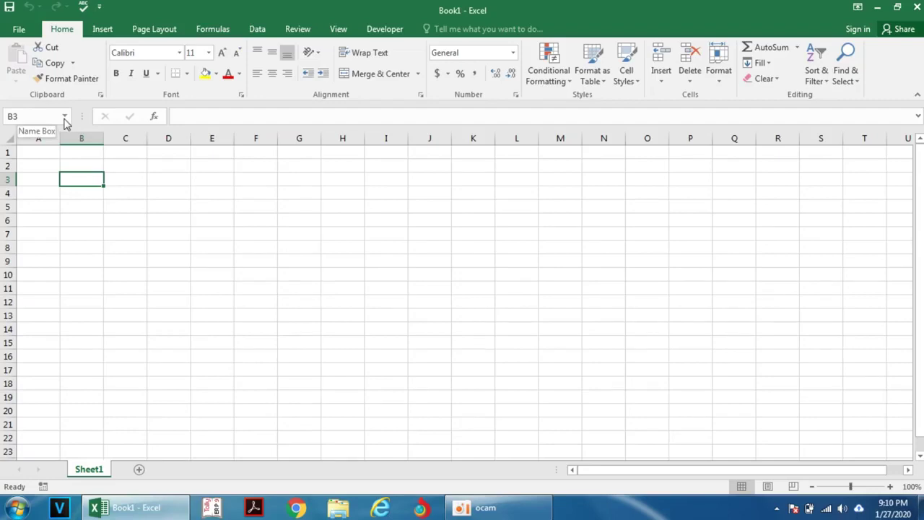
{"action": "left_click", "coordinate": [239, 199]}
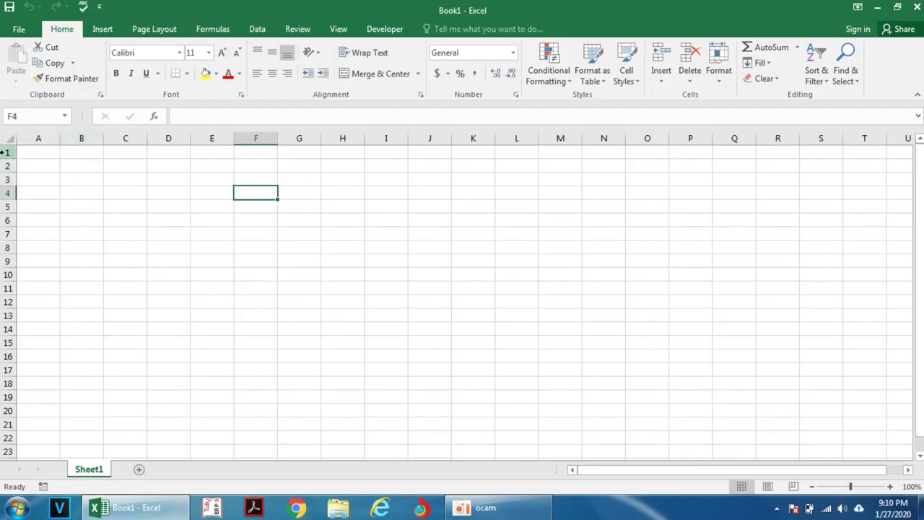
Highlight columns A, C and E individually, visit the worksheet's last column, and return to cell A1
{"action": "left_click", "coordinate": [54, 130]}
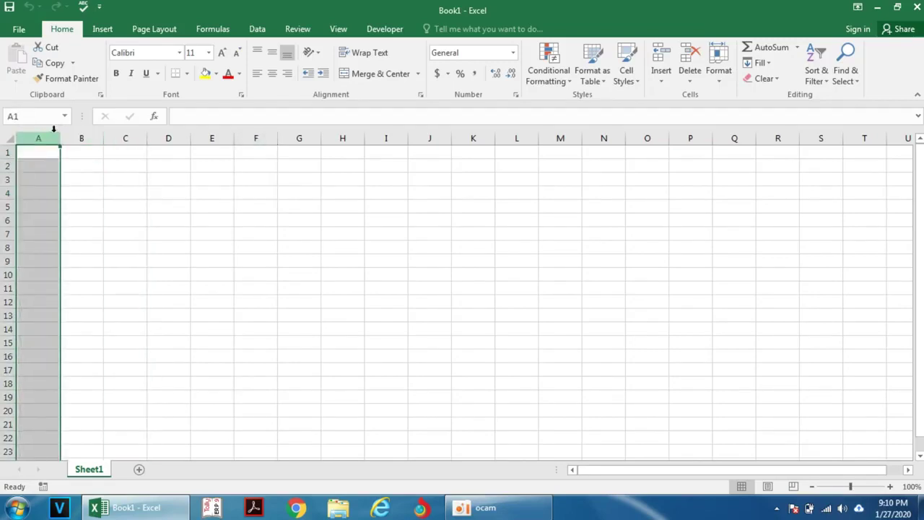
{"action": "left_click_drag", "start_coordinate": [62, 135], "coordinate": [126, 135]}
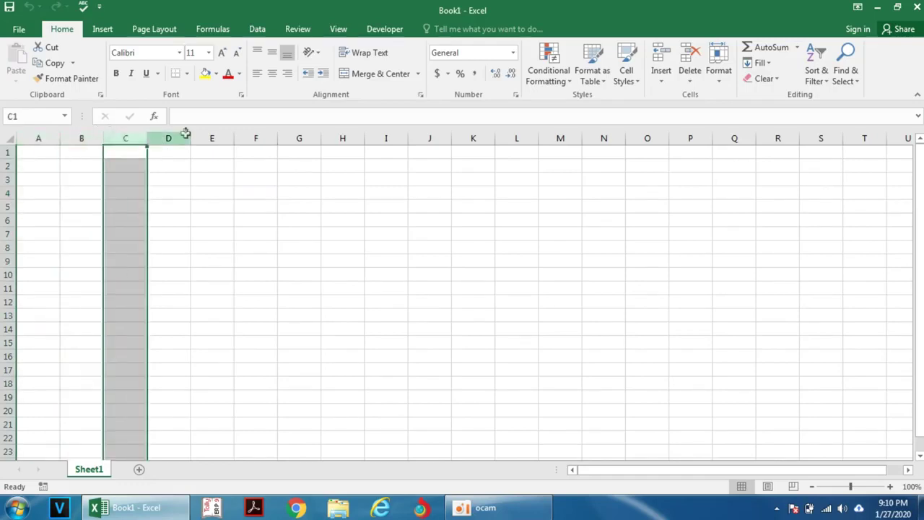
{"action": "left_click", "coordinate": [203, 137]}
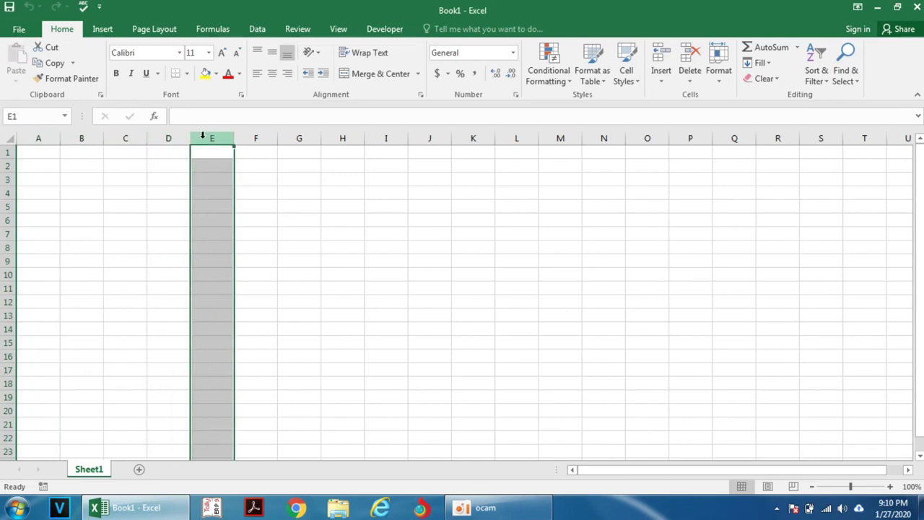
{"action": "key", "text": "Up"}
{"action": "key", "text": "ctrl+Right"}
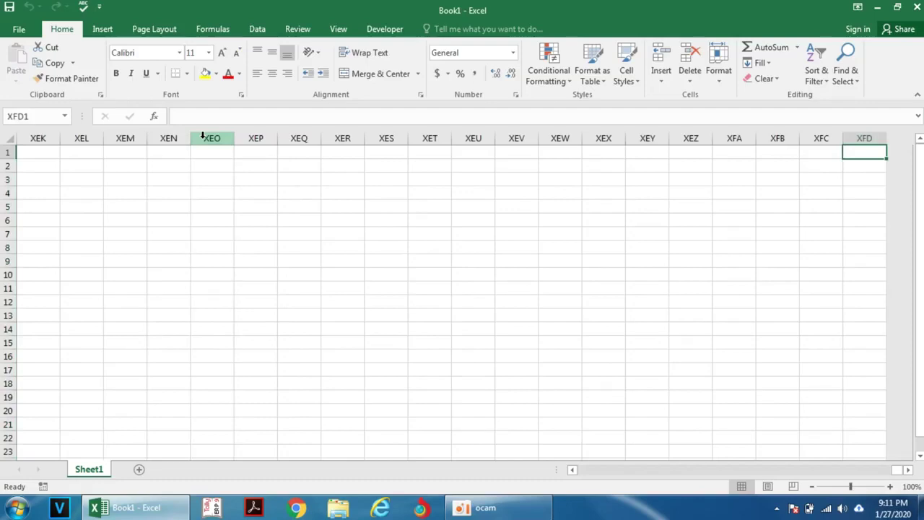
{"action": "key", "text": "ctrl+Home"}
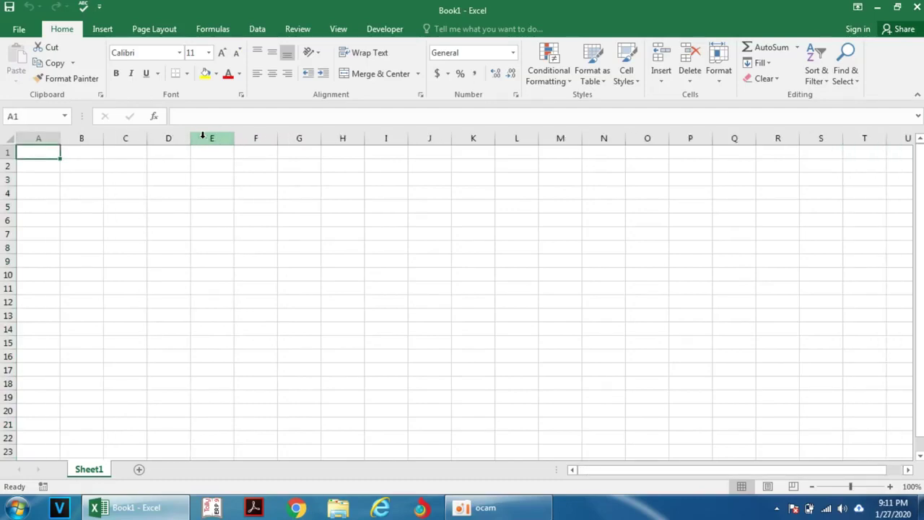
Highlight rows 1 through 5 one at a time, visit the worksheet's last row, and return to cell A1
{"action": "left_click", "coordinate": [7, 152]}
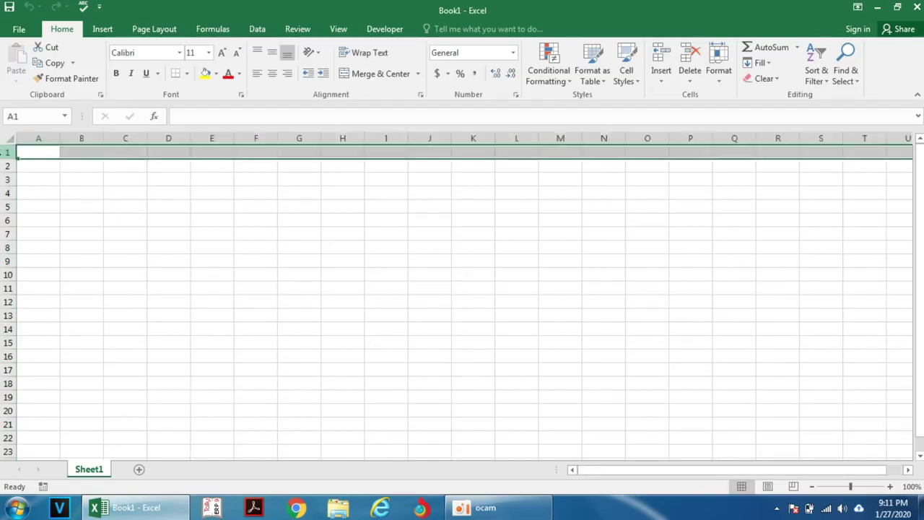
{"action": "left_click", "coordinate": [7, 166]}
{"action": "left_click", "coordinate": [5, 179]}
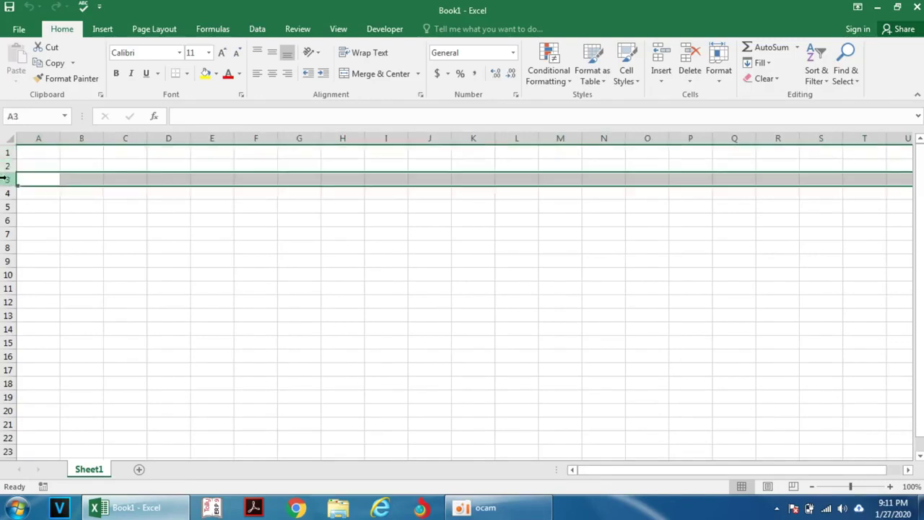
{"action": "left_click", "coordinate": [4, 193]}
{"action": "left_click", "coordinate": [5, 207]}
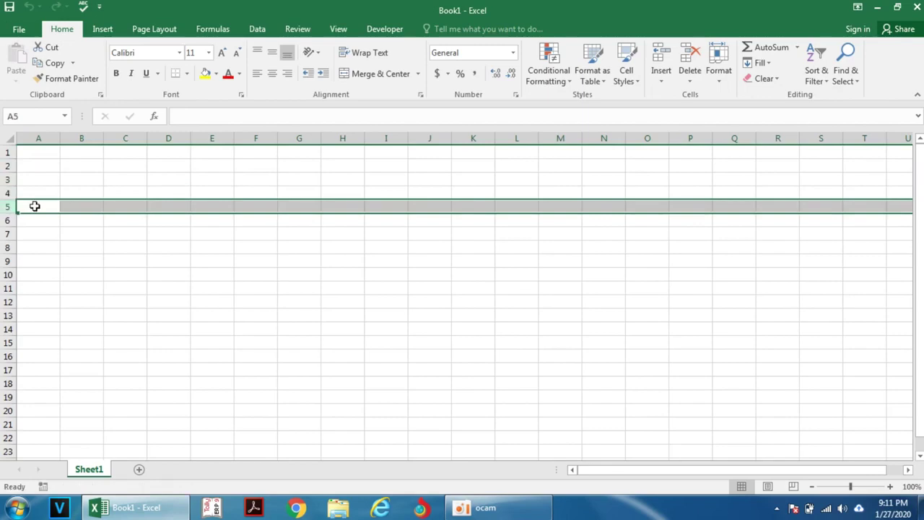
{"action": "left_click", "coordinate": [33, 207]}
{"action": "key", "text": "ctrl+Down"}
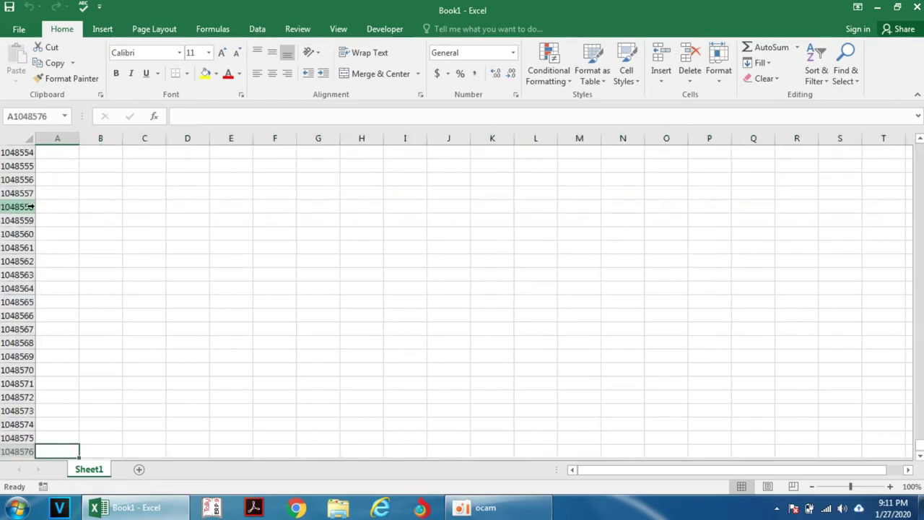
{"action": "key", "text": "ctrl+Up"}
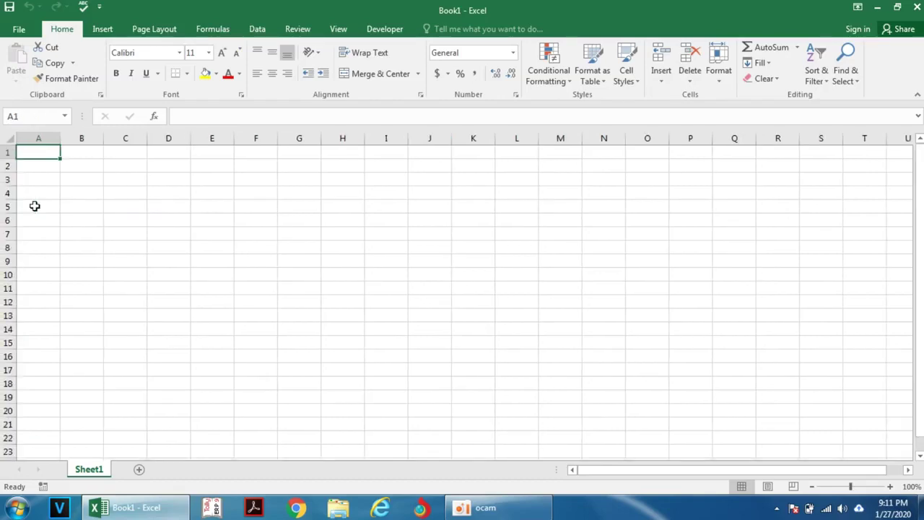
Inspect individual cells, column A and row 1, and check the cell address shown for B3
{"action": "left_click", "coordinate": [114, 181]}
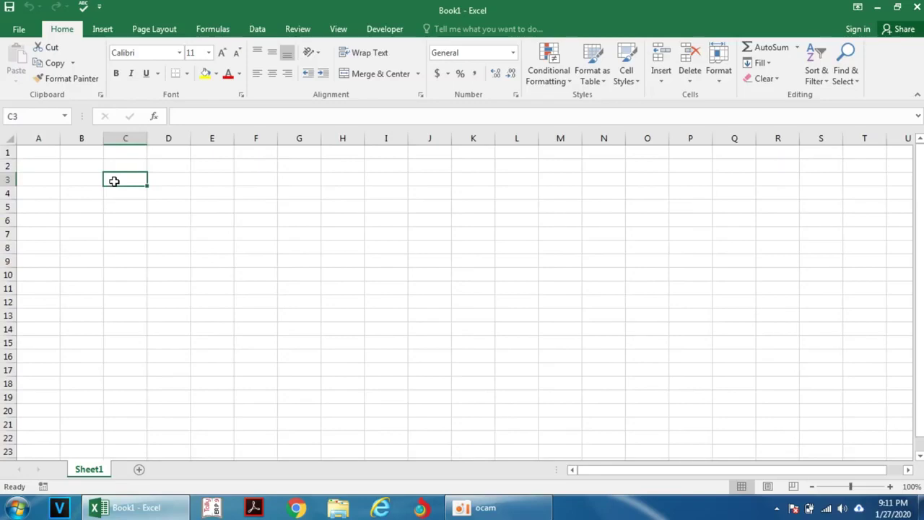
{"action": "left_click", "coordinate": [80, 163]}
{"action": "left_click", "coordinate": [42, 137]}
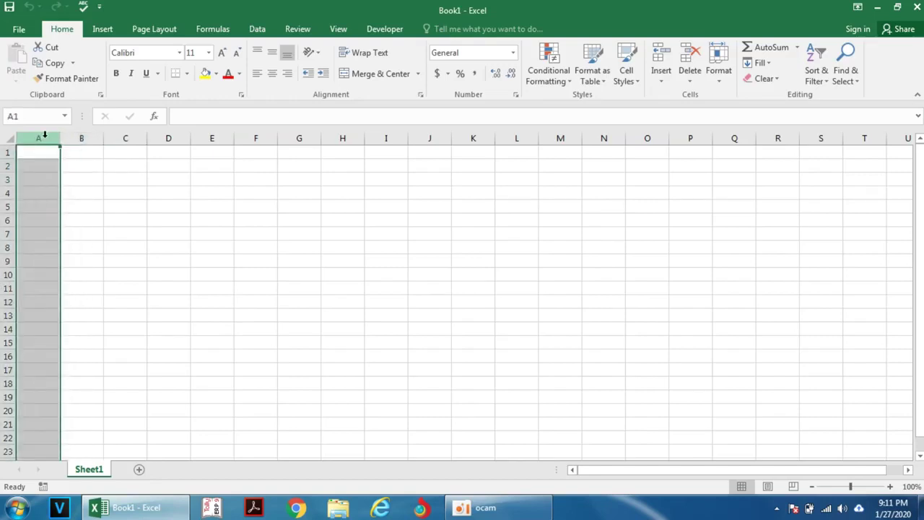
{"action": "left_click", "coordinate": [4, 152]}
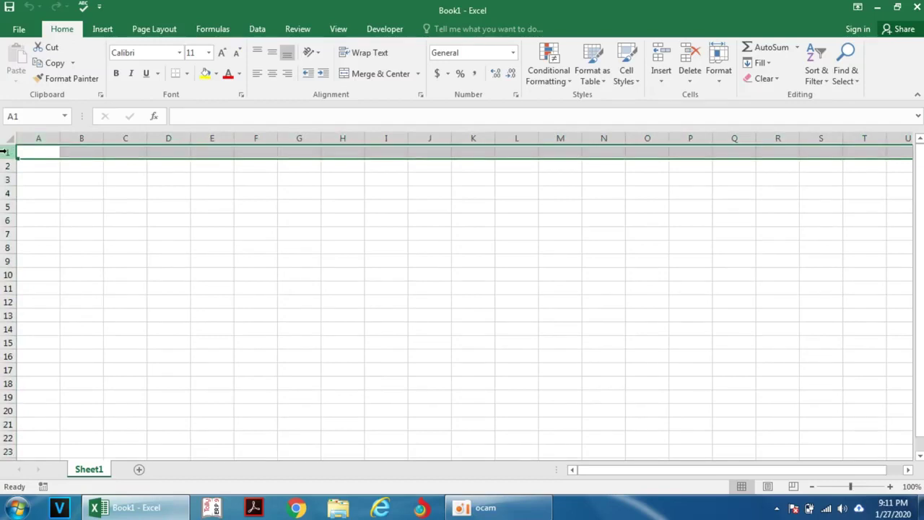
{"action": "left_click", "coordinate": [83, 180]}
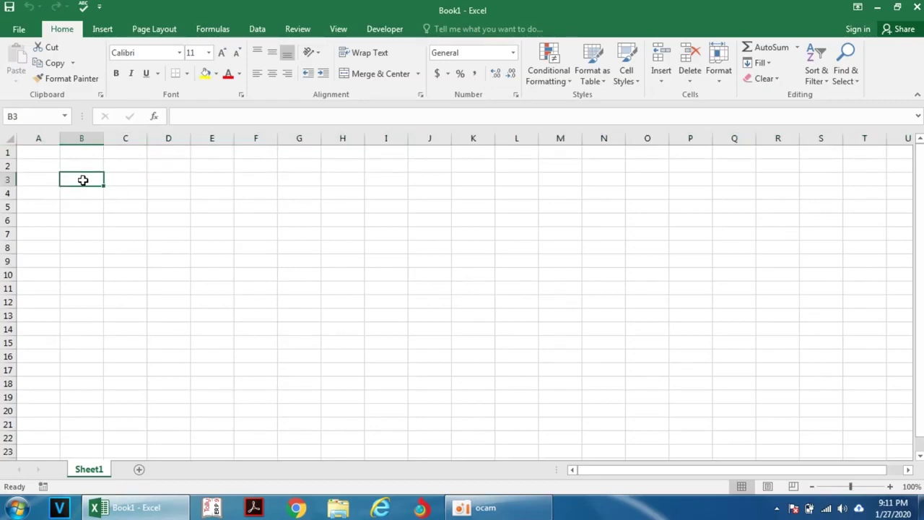
{"action": "left_click", "coordinate": [50, 119]}
{"action": "left_click", "coordinate": [81, 178]}
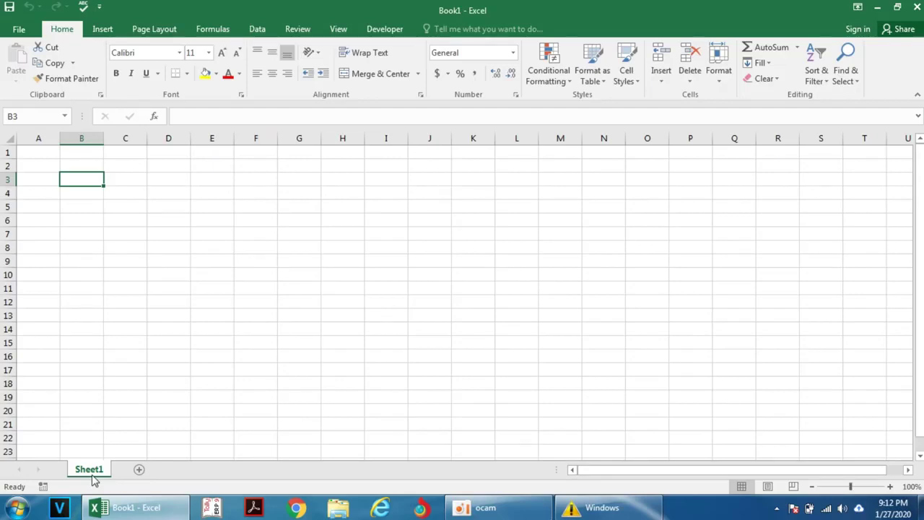
Add two new worksheets to the workbook and return to cell C6 on Sheet1
{"action": "left_click", "coordinate": [139, 469]}
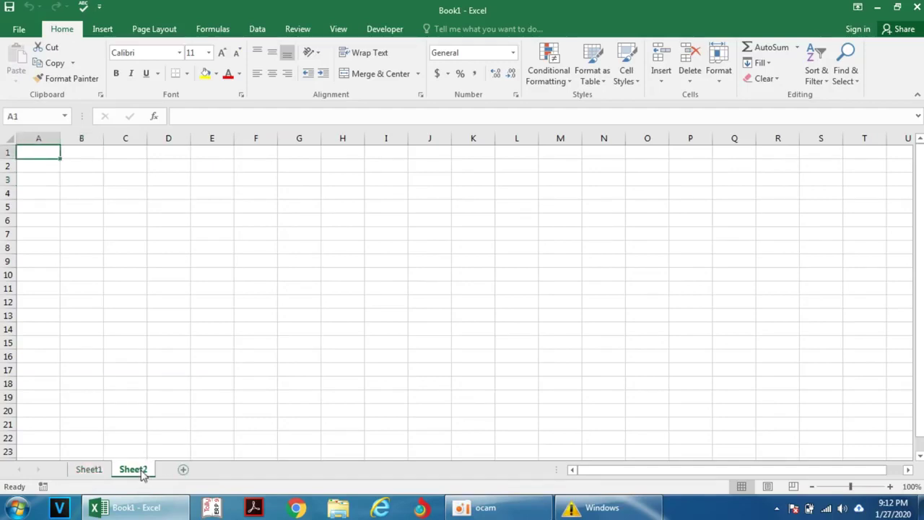
{"action": "left_click", "coordinate": [183, 470]}
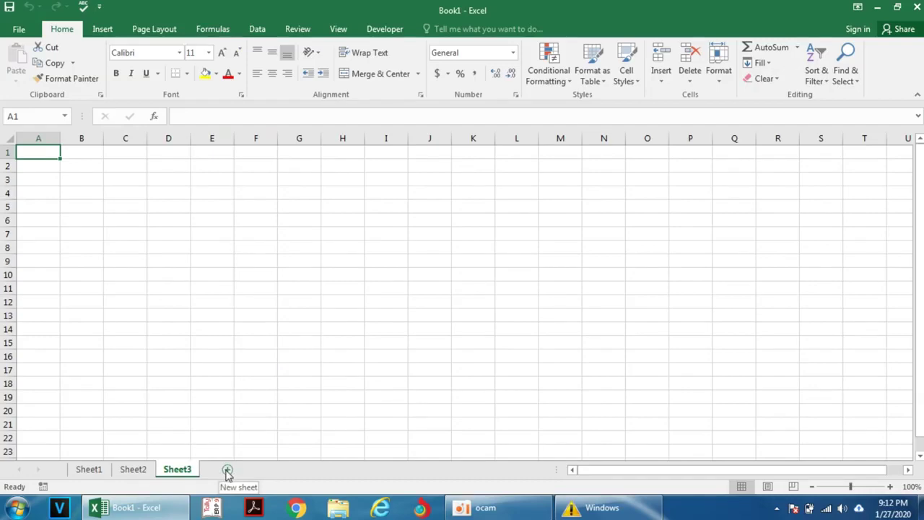
{"action": "left_click", "coordinate": [92, 473]}
{"action": "left_click", "coordinate": [121, 224]}
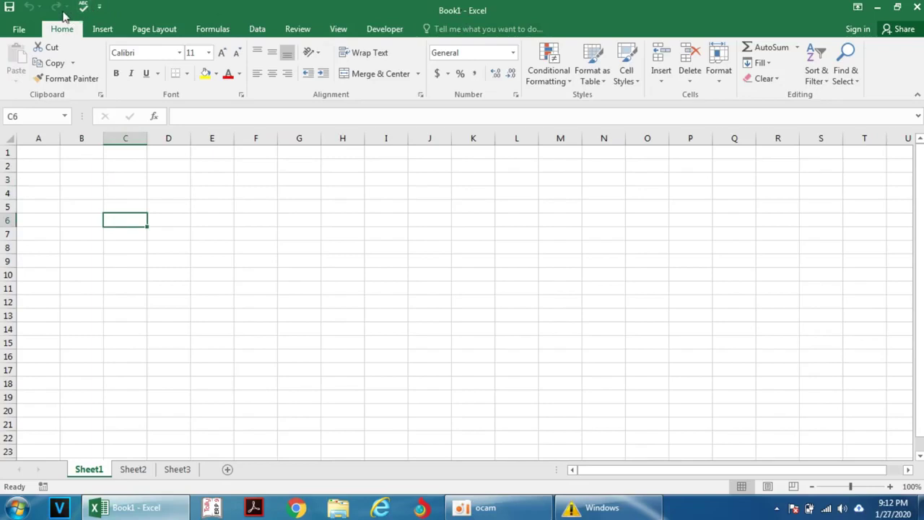
Recap the Insert and Page Layout commands, the cell address display, column A and row 1
{"action": "left_click", "coordinate": [104, 31]}
{"action": "left_click", "coordinate": [144, 31]}
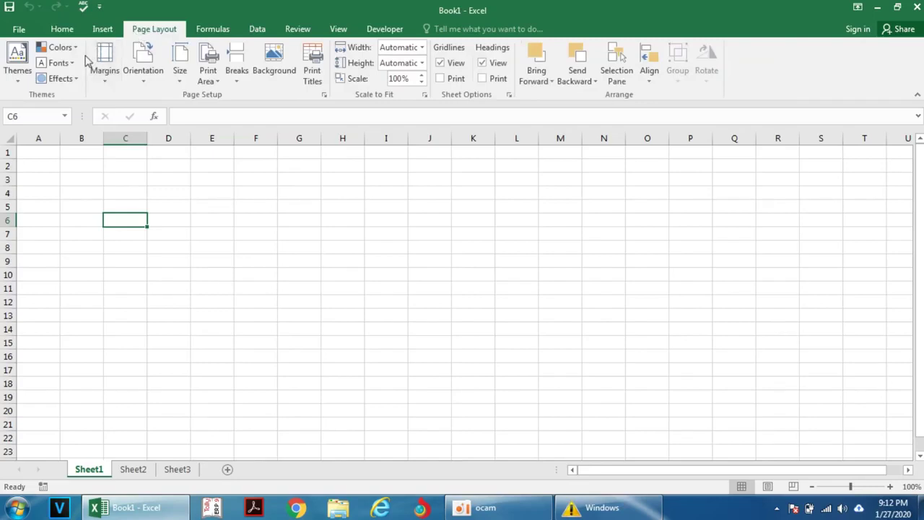
{"action": "left_click", "coordinate": [43, 117]}
{"action": "left_click", "coordinate": [31, 141]}
{"action": "left_click", "coordinate": [31, 141]}
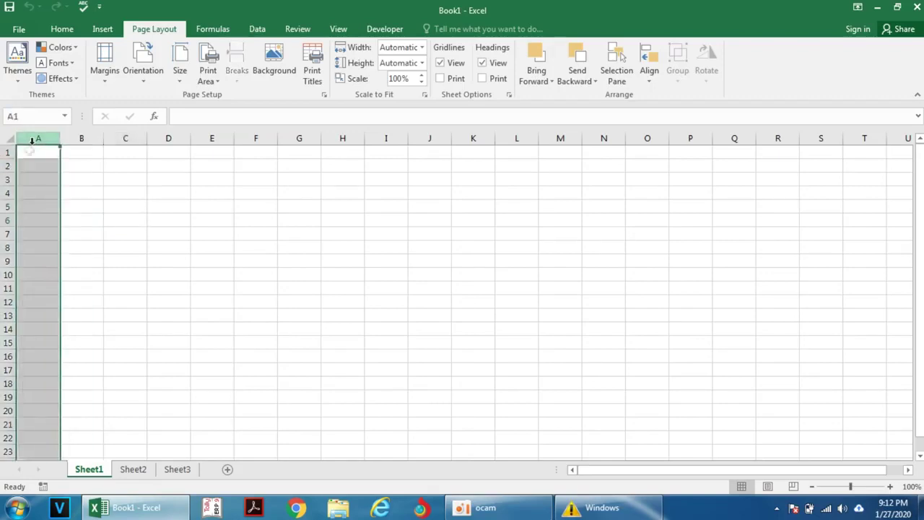
{"action": "left_click", "coordinate": [6, 152]}
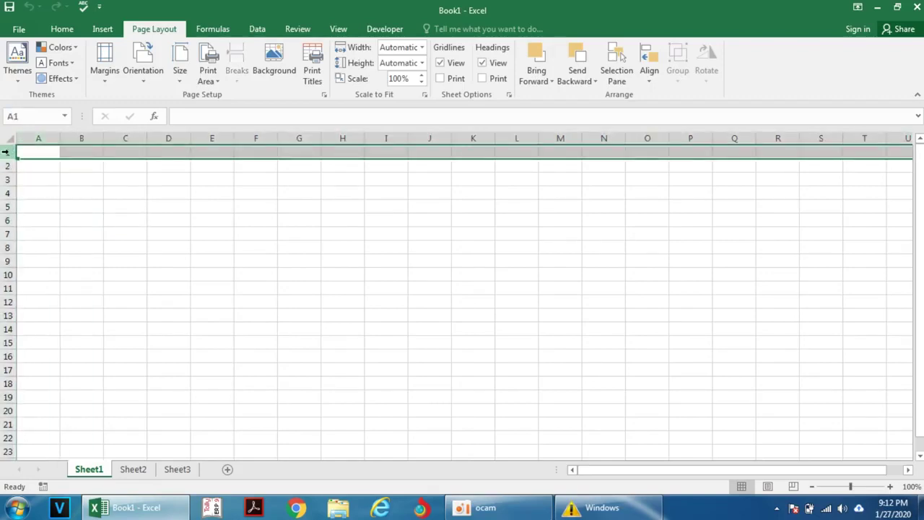
Enter the sample text "ajdfajdlajldfasd" in cell D3 and inspect its content in the formula bar
{"action": "left_click", "coordinate": [67, 185]}
{"action": "left_click", "coordinate": [147, 179]}
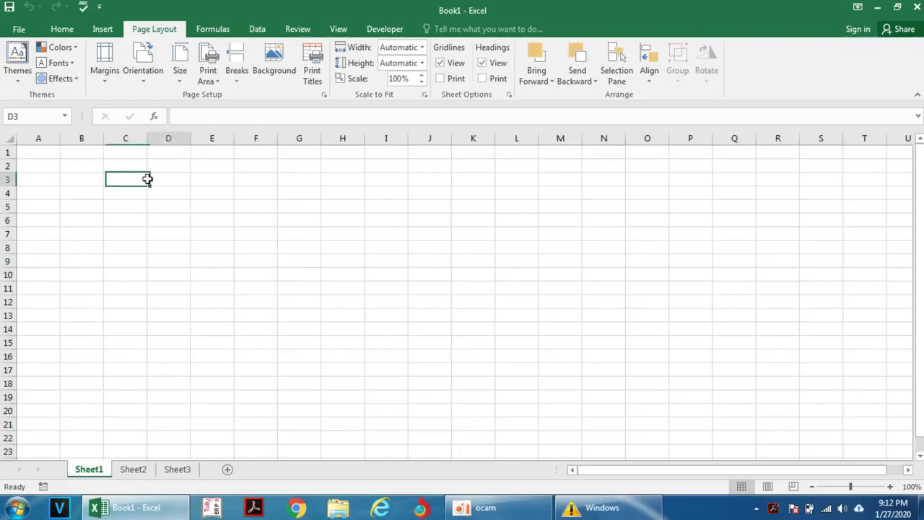
{"action": "type", "text": "ajdf"}
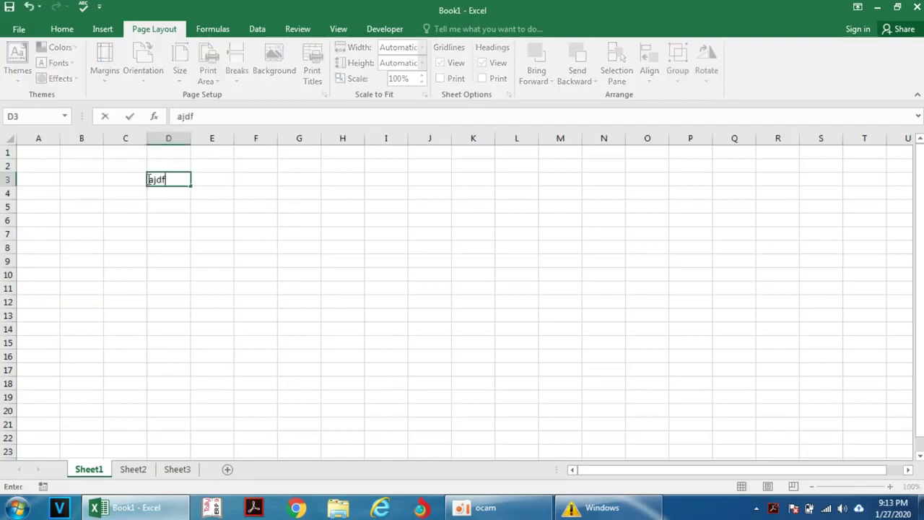
{"action": "type", "text": "ajdlajldfasd"}
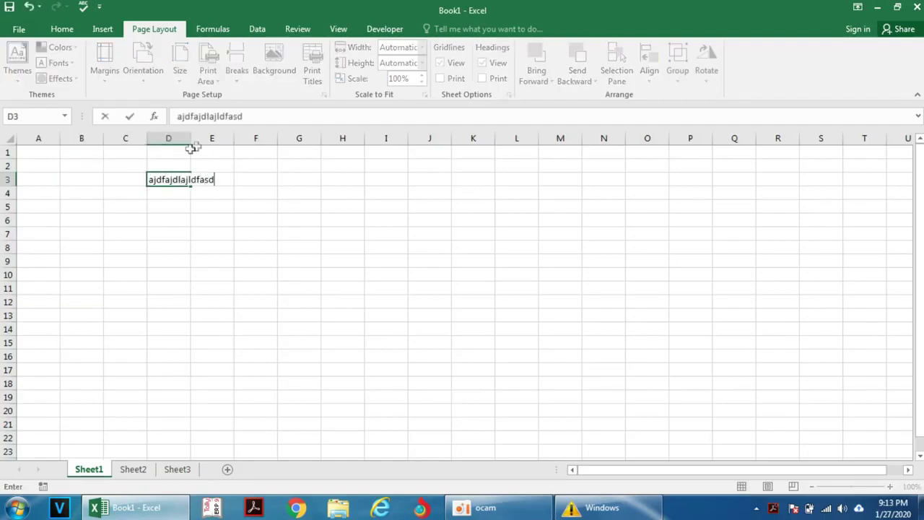
{"action": "left_click", "coordinate": [256, 115]}
Enter the mixed text and number entry "dfaslj;af13464" in cell D6
{"action": "left_click", "coordinate": [189, 221]}
{"action": "type", "text": "dfaslj;af13464"}
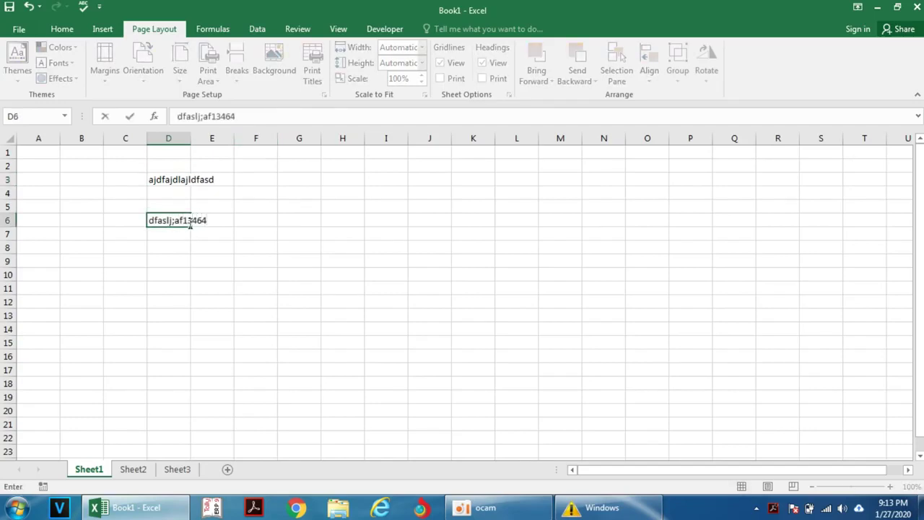
{"action": "key", "text": "Return"}
Point out the formula bar for the empty cell D7, enter a trial formula in F4 and the text "jhghho" in E10
{"action": "left_click", "coordinate": [217, 116]}
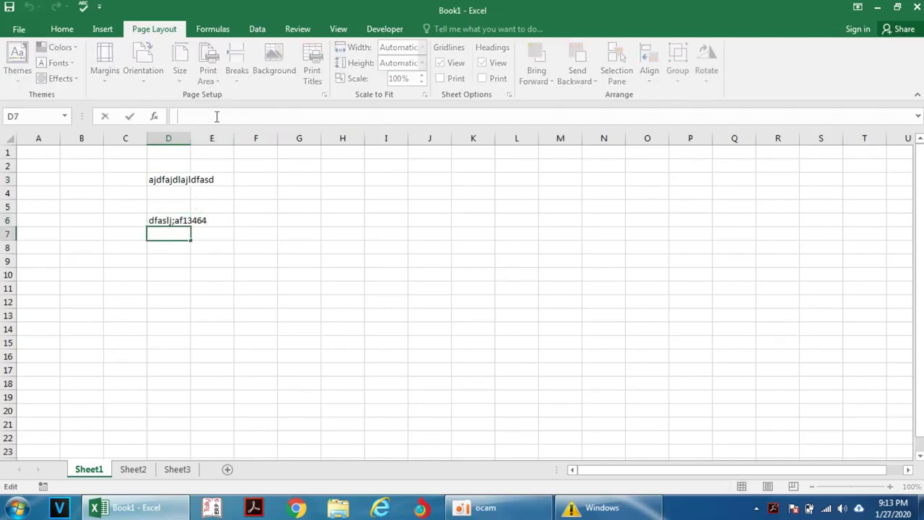
{"action": "left_click", "coordinate": [274, 193]}
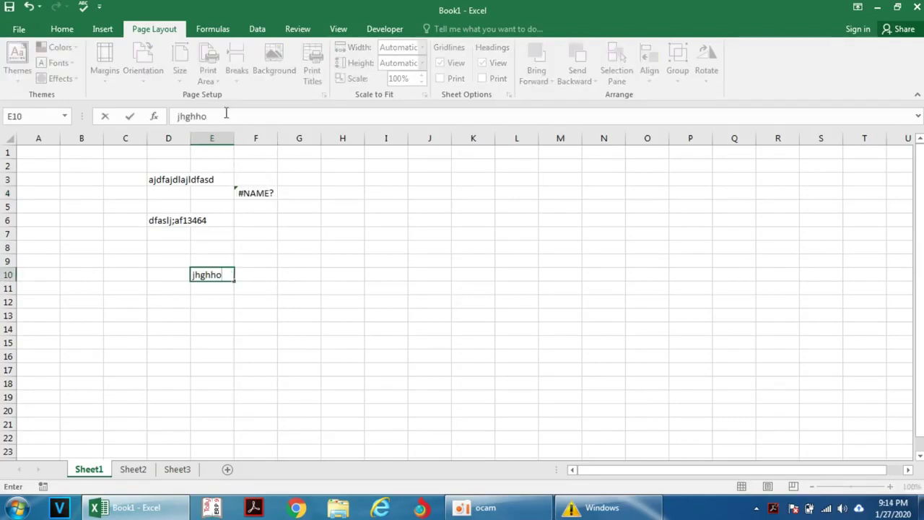
{"action": "left_click", "coordinate": [243, 366]}
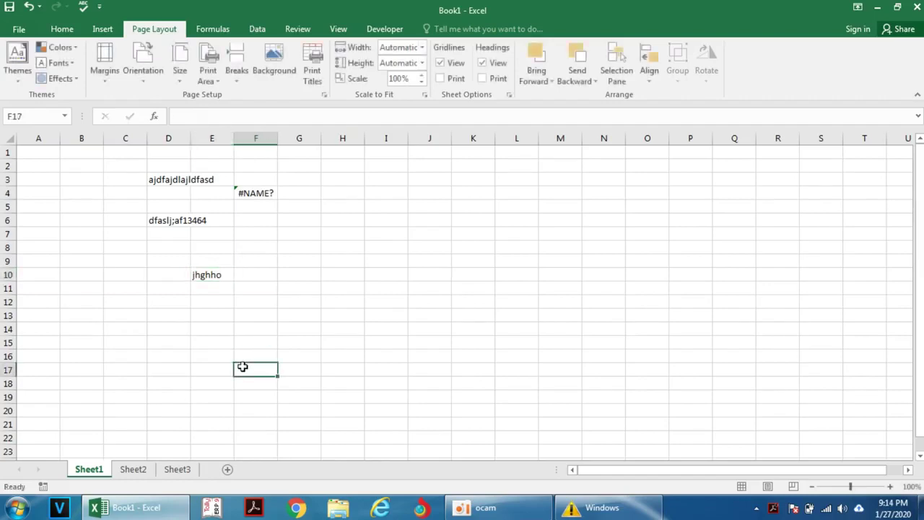